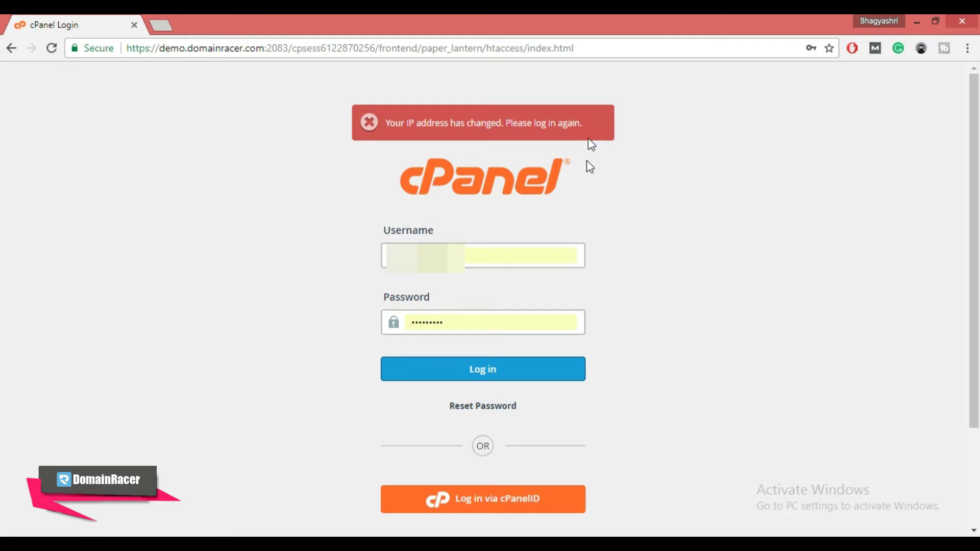
# - Launch Tor Browser and connect it directly to the Tor network
pyautogui.click(567, 545)
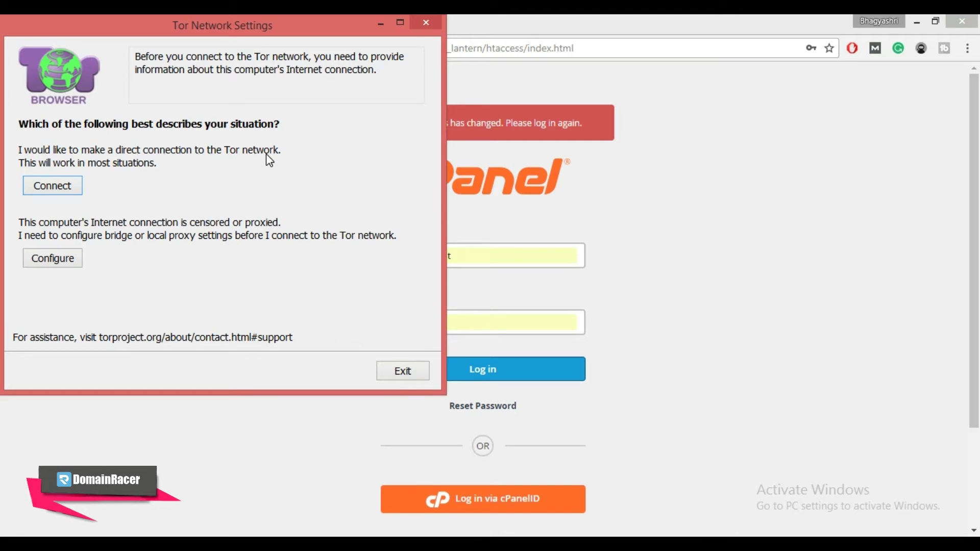
pyautogui.click(46, 185)
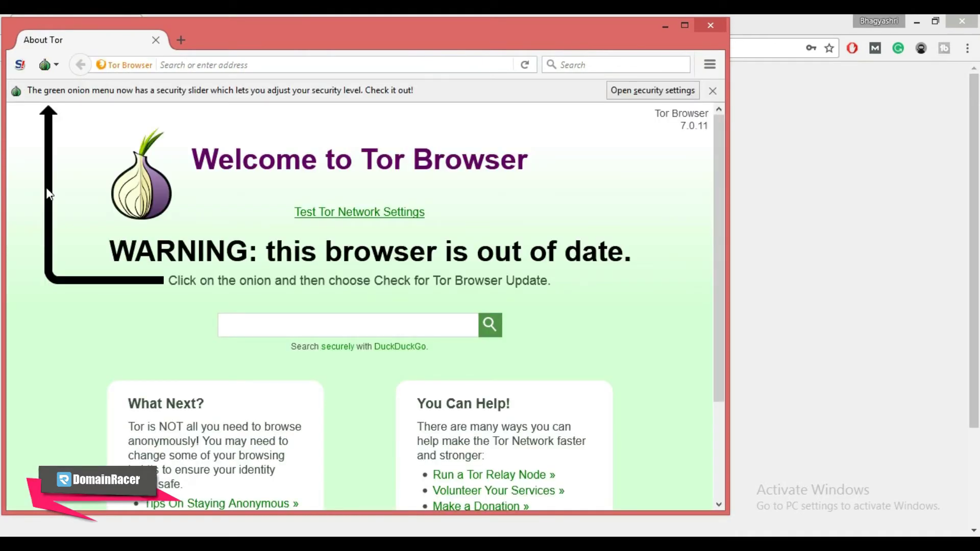
# - Verify Tor is in use, select the new exit IP address, and minimize Tor Browser
pyautogui.click(334, 221)
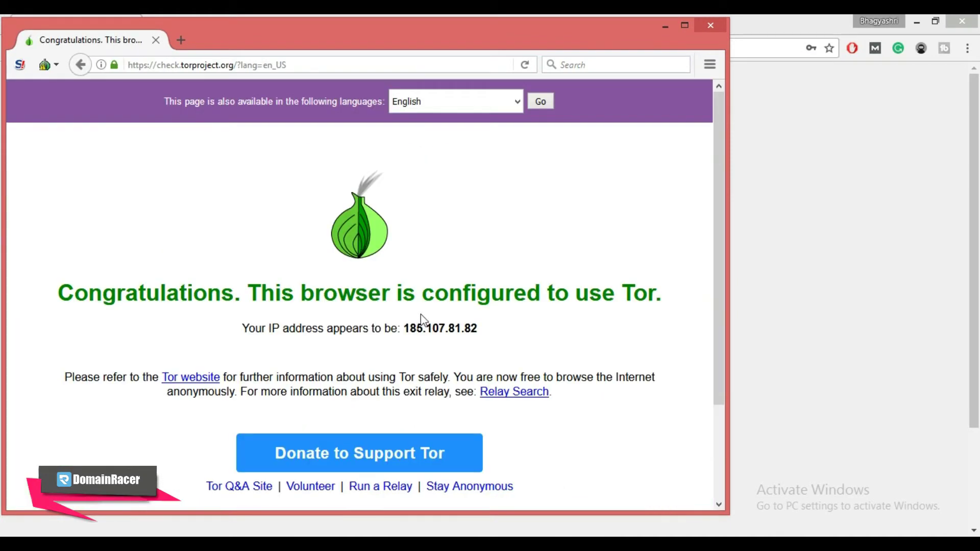
pyautogui.moveTo(403, 325); pyautogui.dragTo(483, 339)
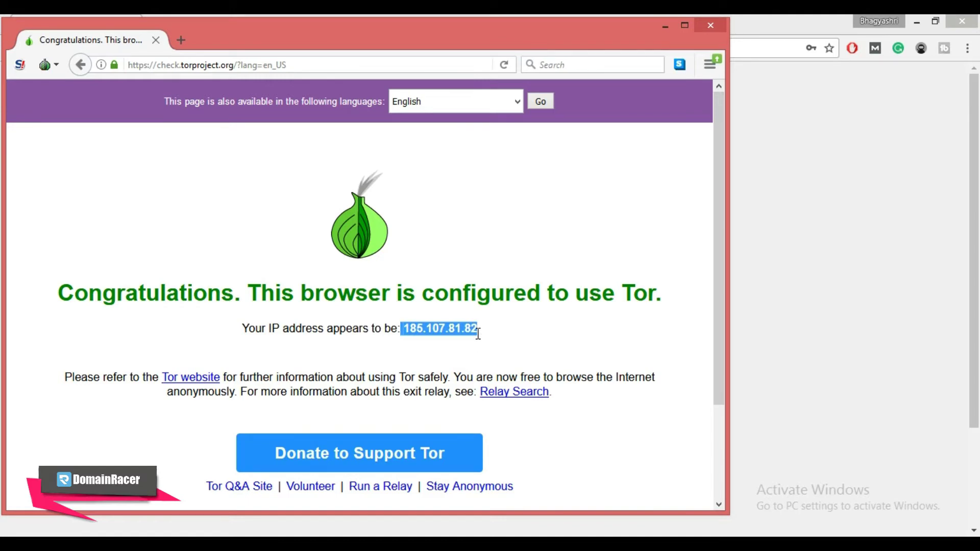
pyautogui.click(666, 28)
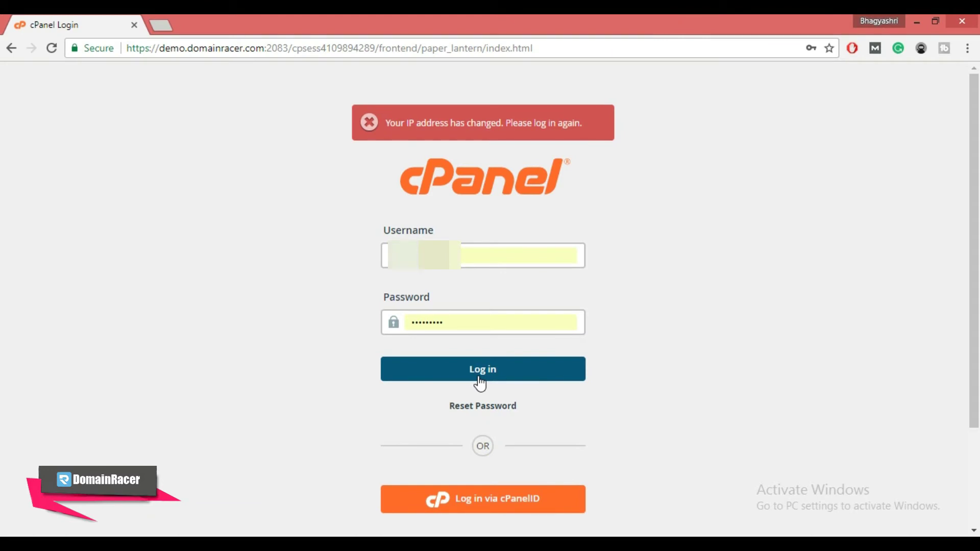
# - Log in from the cPanel login page to reach the dashboard
pyautogui.click(480, 381)
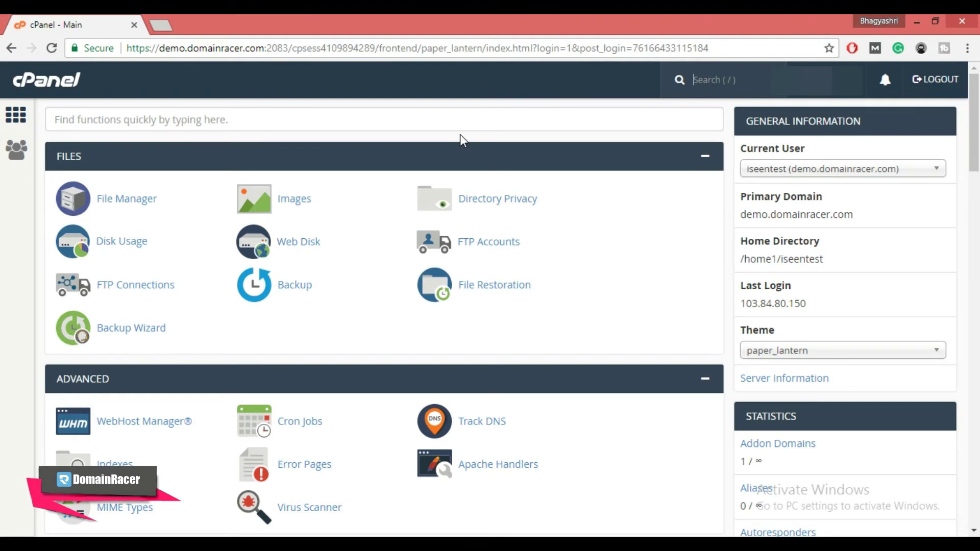
# - Search Google for 'free proxy vpn for chrome' in a new tab
pyautogui.click(170, 23)
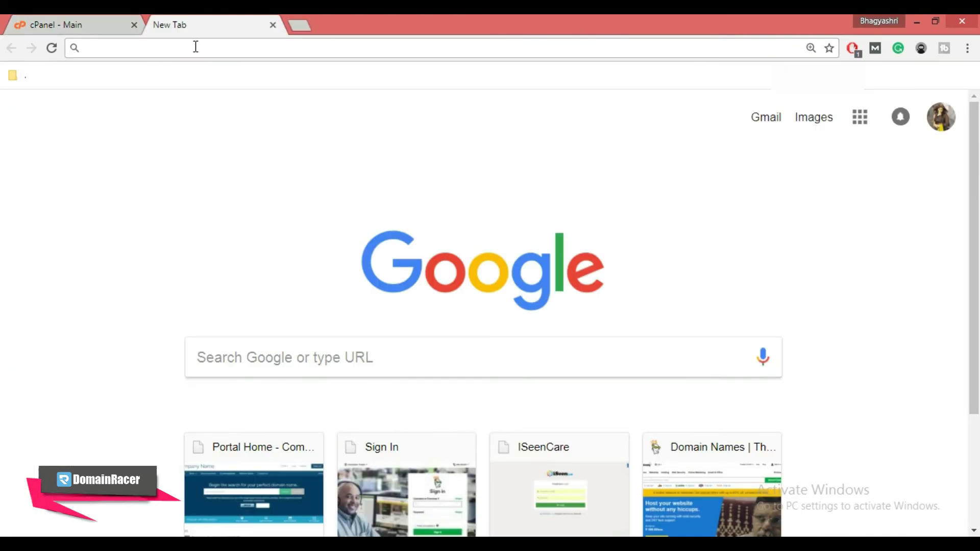
pyautogui.write('FREE PROXY')
pyautogui.press('Return')
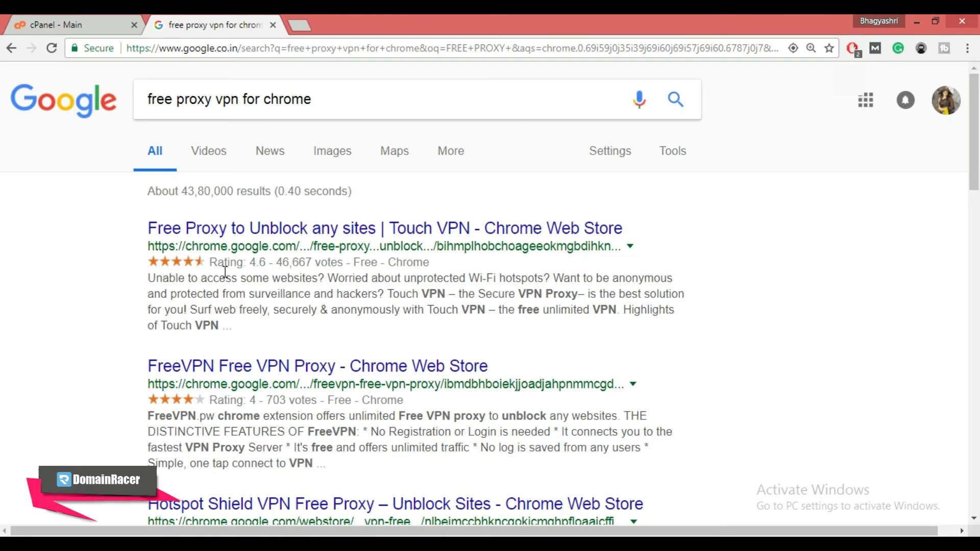
pyautogui.scroll(-3, 225, 272)
pyautogui.scroll(-2, 224, 272)
pyautogui.scroll(-1, 225, 272)
pyautogui.scroll(-1, 226, 279)
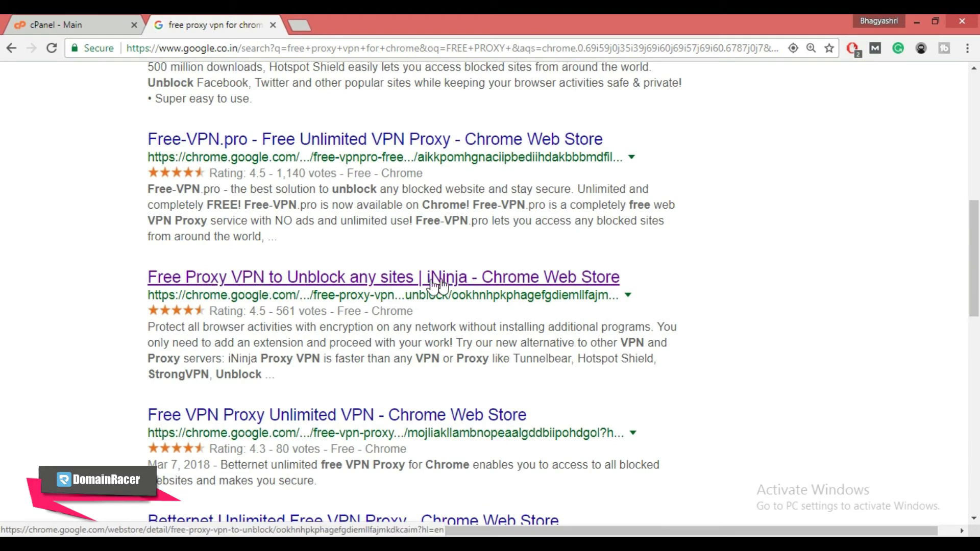
# - Install iNinja Free Proxy VPN from its Web Store page and dismiss the added notification
pyautogui.click(404, 284)
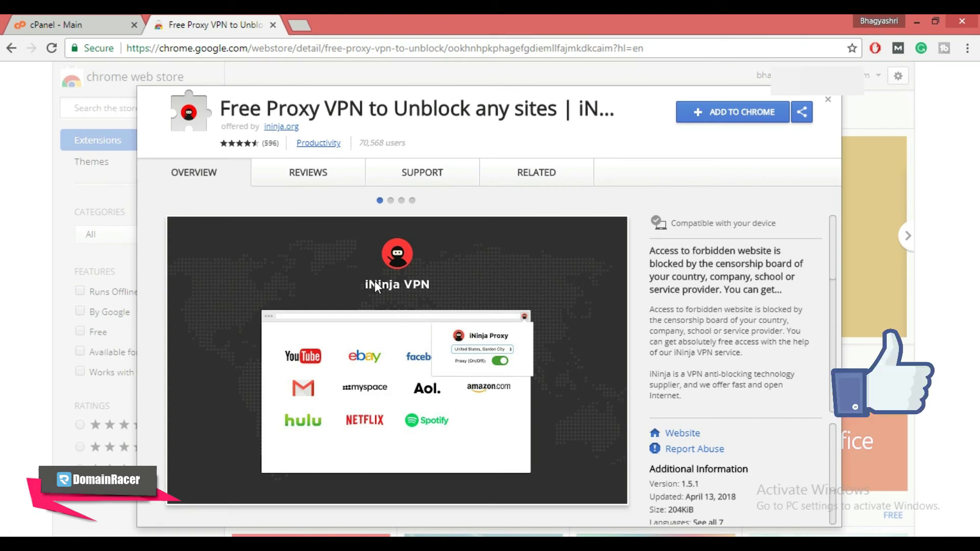
pyautogui.click(754, 123)
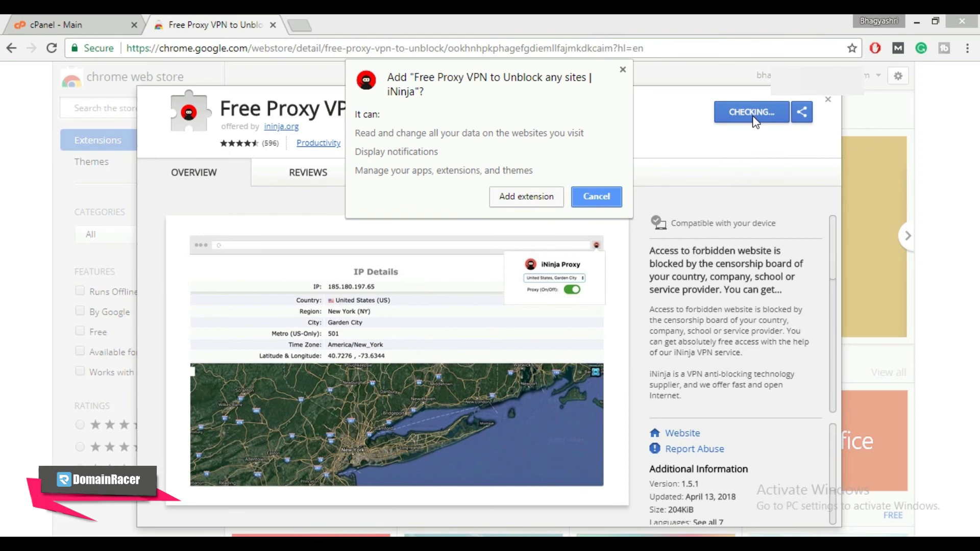
pyautogui.click(535, 195)
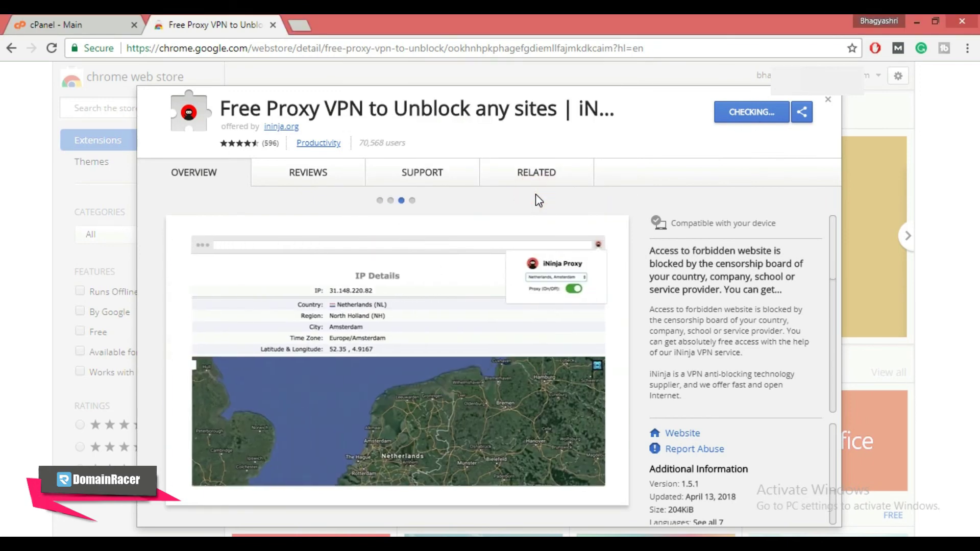
pyautogui.click(536, 176)
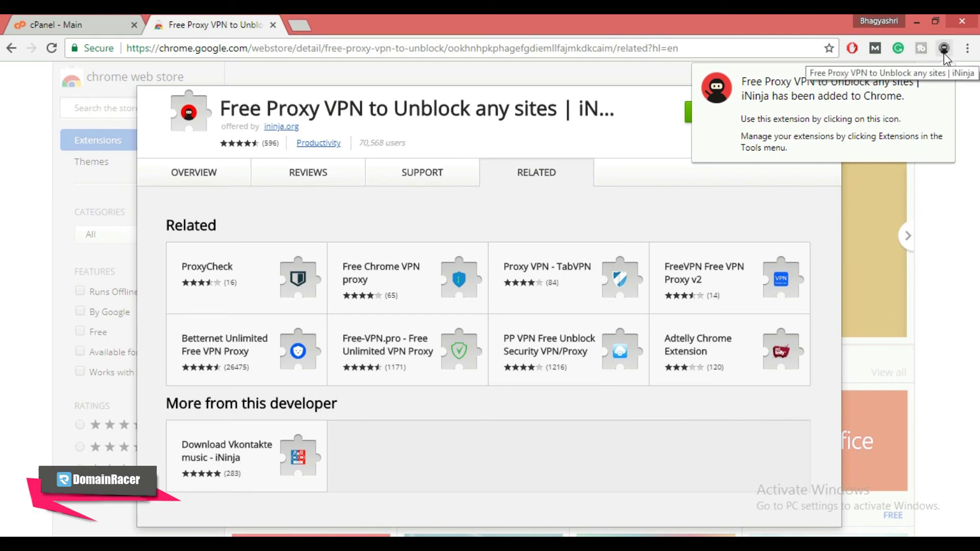
pyautogui.click(948, 80)
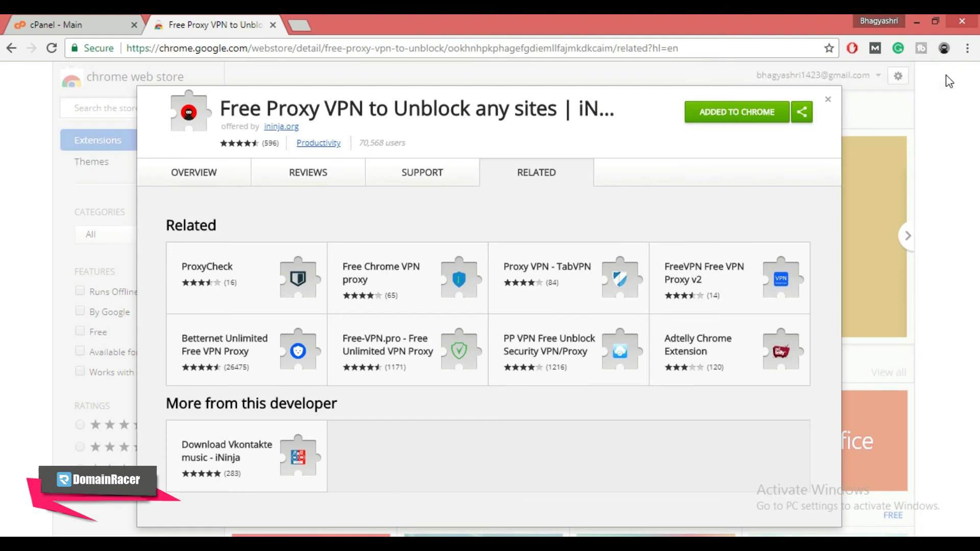